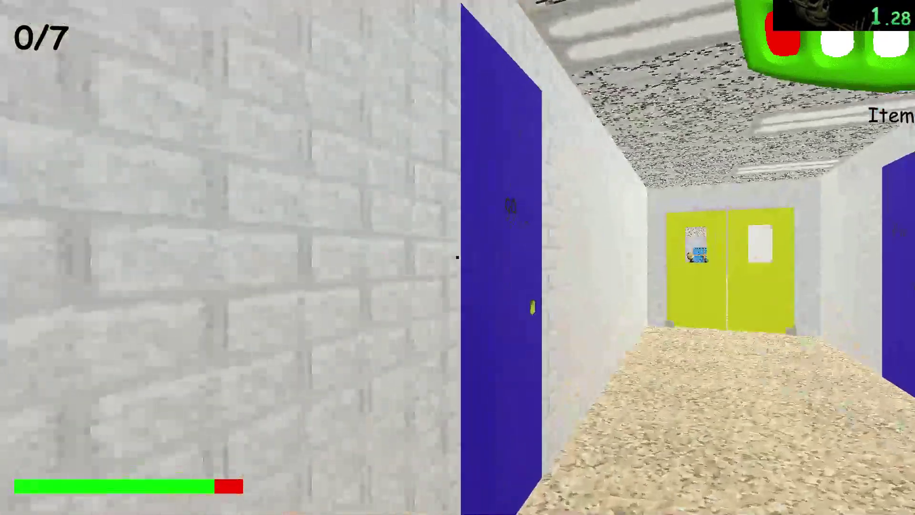
- Walk to the classroom notebook and answer its three Think Pad problems correctly
{"action": "key", "text": "w"}
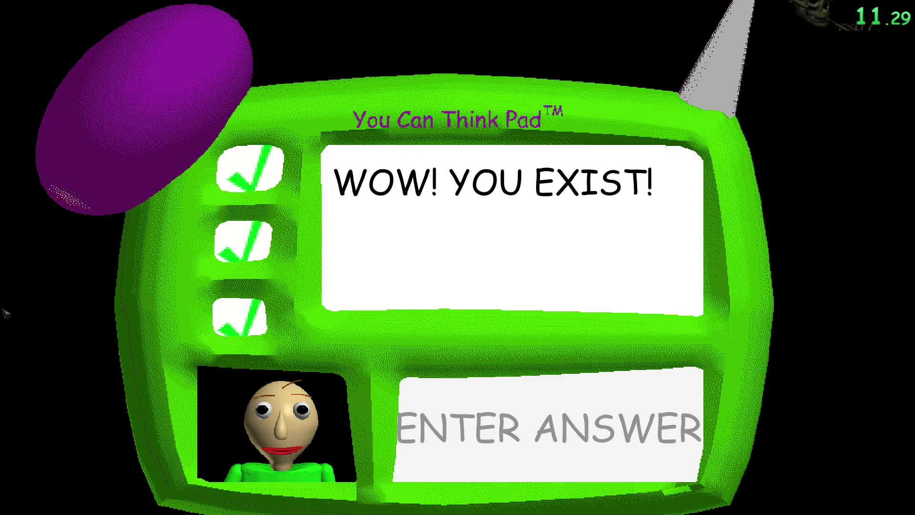
- Enter room 99 and answer the notebook's Think Pad problems, reaching 2/7 notebooks
{"action": "key", "text": "w"}
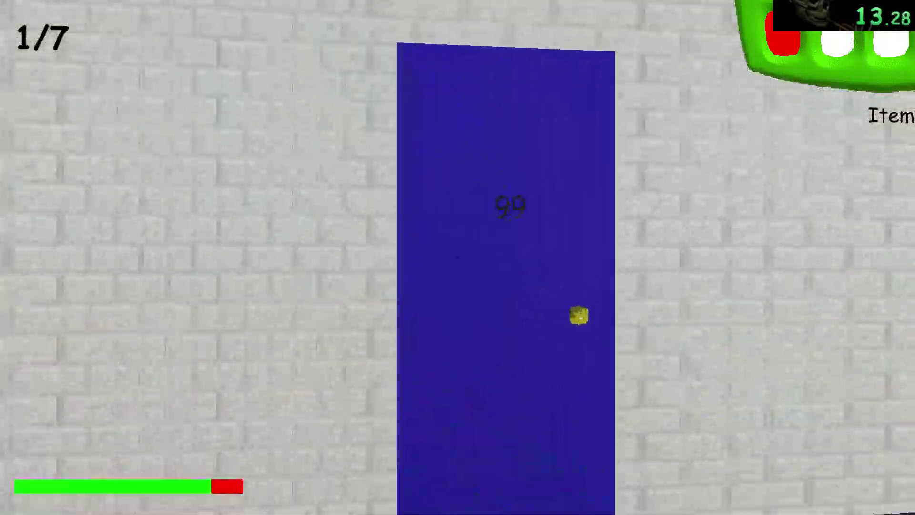
{"action": "key", "text": "w"}
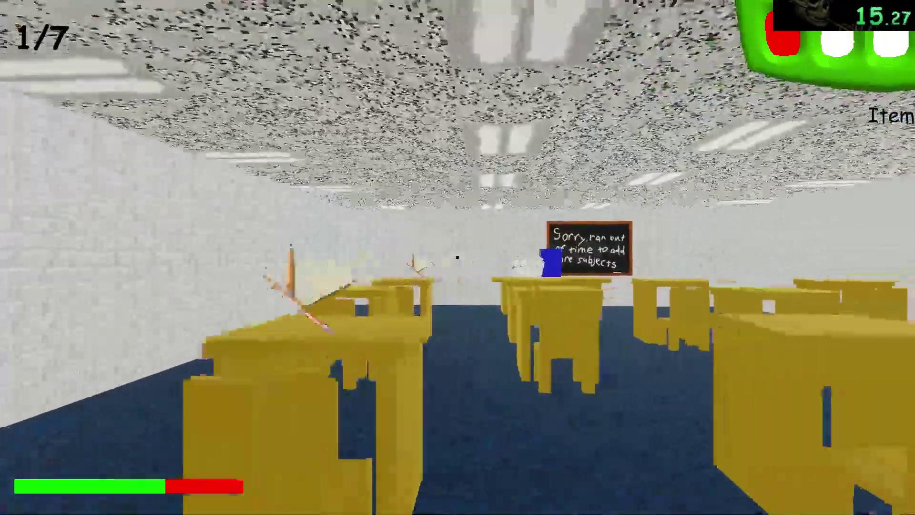
{"action": "key", "text": "w"}
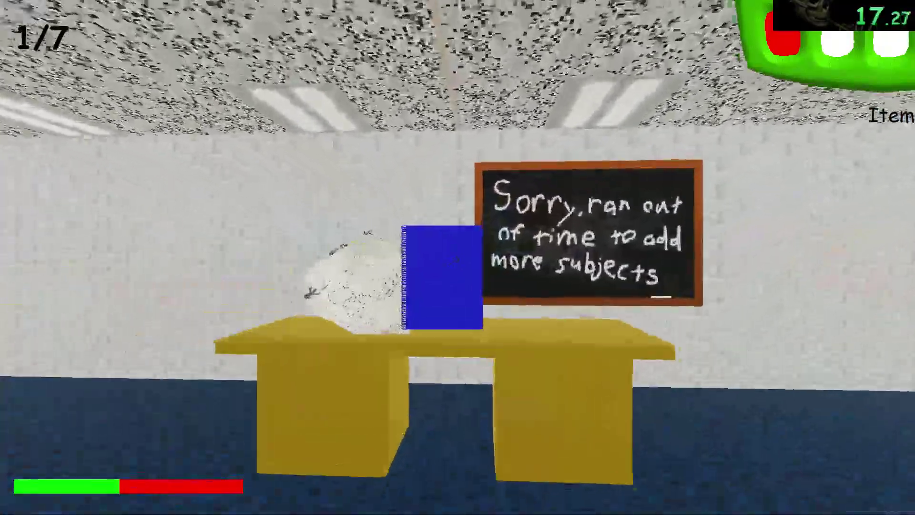
{"action": "type", "text": "1"}
{"action": "key", "text": "Return"}
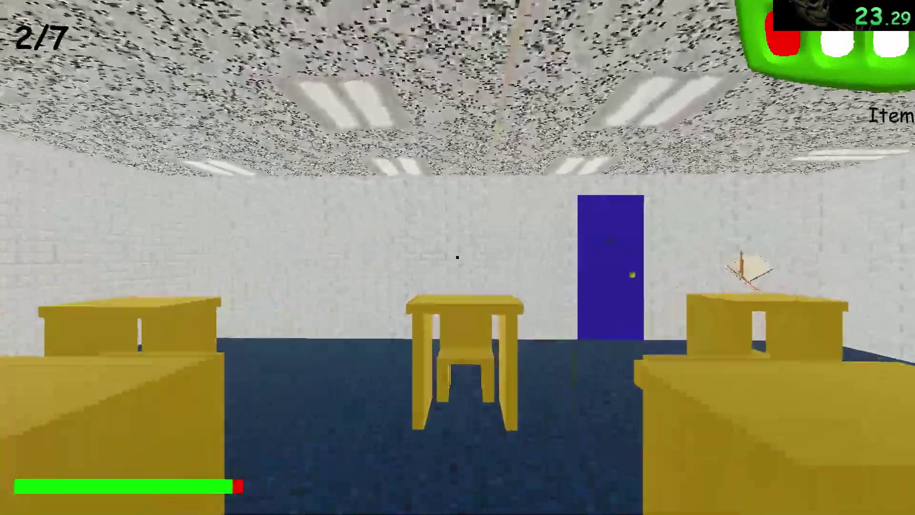
- Leave room 99, grab the hallway quarter, and pass through the yellow doors
{"action": "key", "text": "w"}
{"action": "key", "text": "w"}
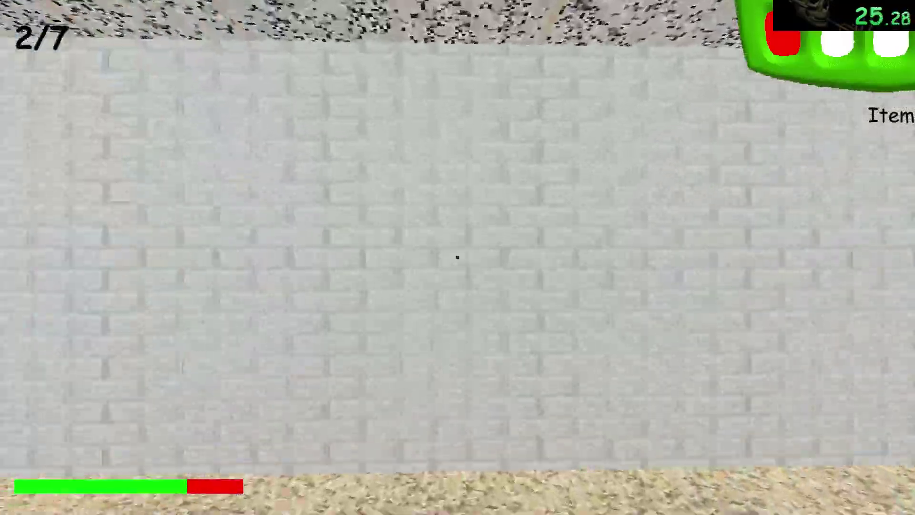
{"action": "key", "text": "w"}
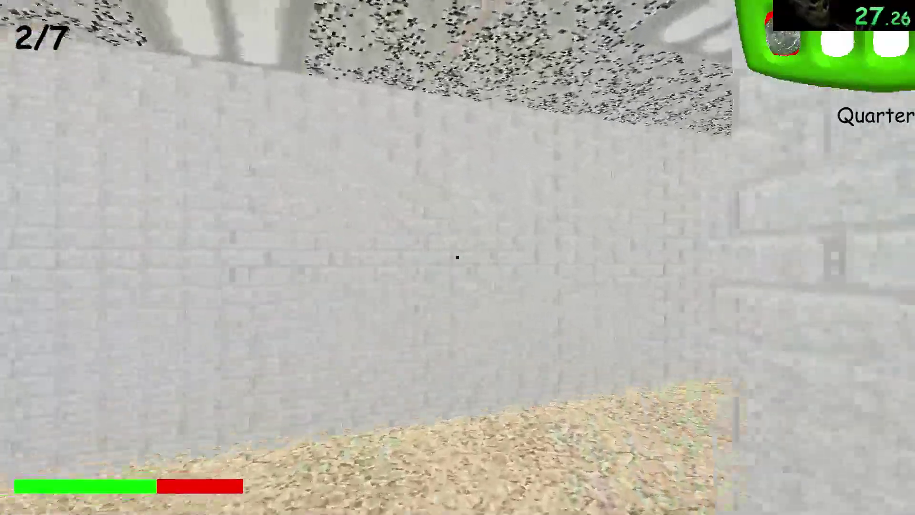
{"action": "key", "text": "w"}
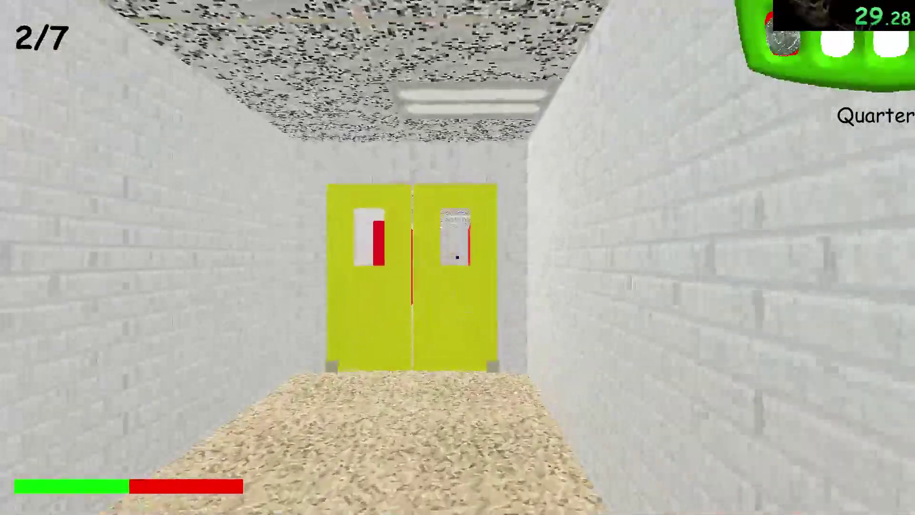
{"action": "key", "text": "w"}
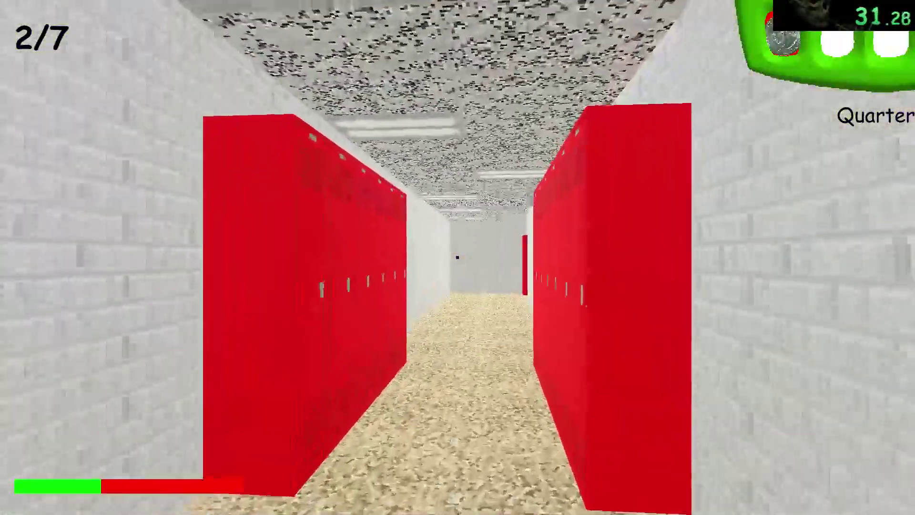
{"action": "key", "text": "w"}
{"action": "key", "text": "w"}
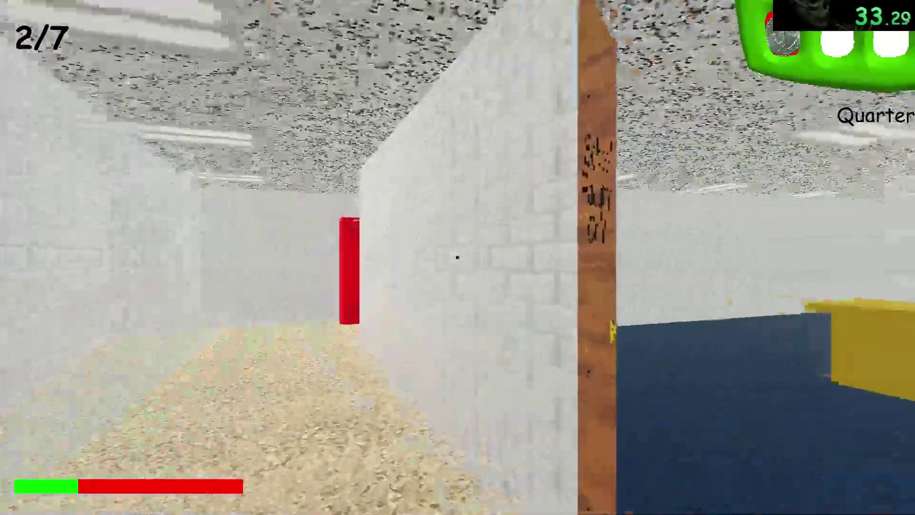
- Walk into the classroom and pick up the Energy flavored Zesty Bar
{"action": "key", "text": "w"}
{"action": "key", "text": "w"}
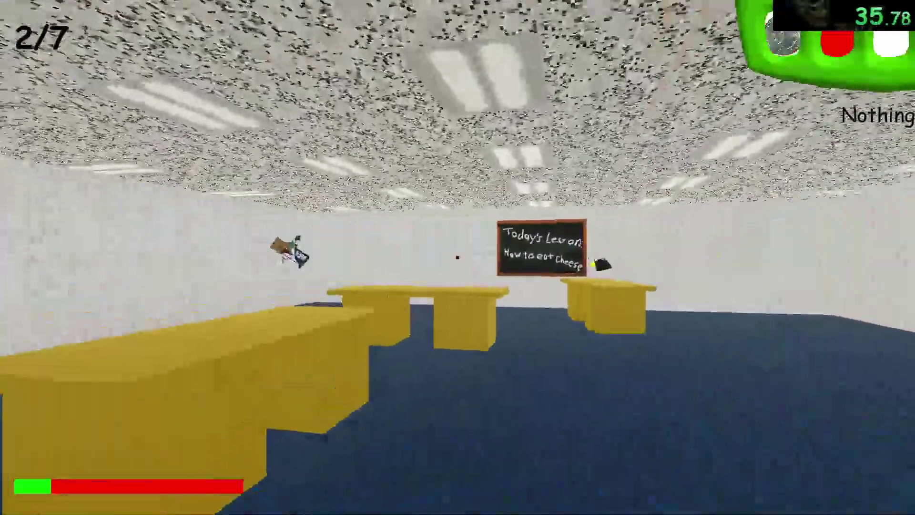
{"action": "key", "text": "w"}
{"action": "left_click", "coordinate": [458, 257]}
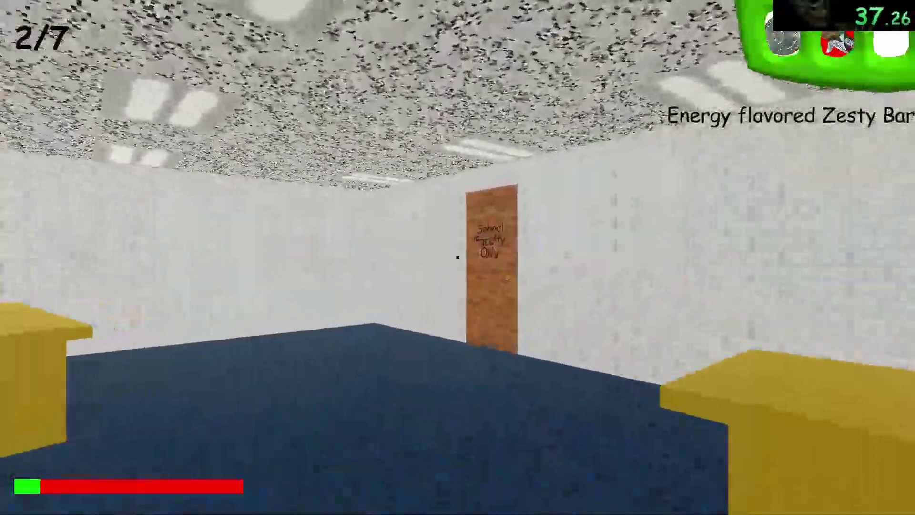
- Go through the School Faculty Only door and eat the Zesty Bar for stamina
{"action": "key", "text": "w"}
{"action": "key", "text": "w"}
{"action": "left_click", "coordinate": [458, 258]}
{"action": "key", "text": "w"}
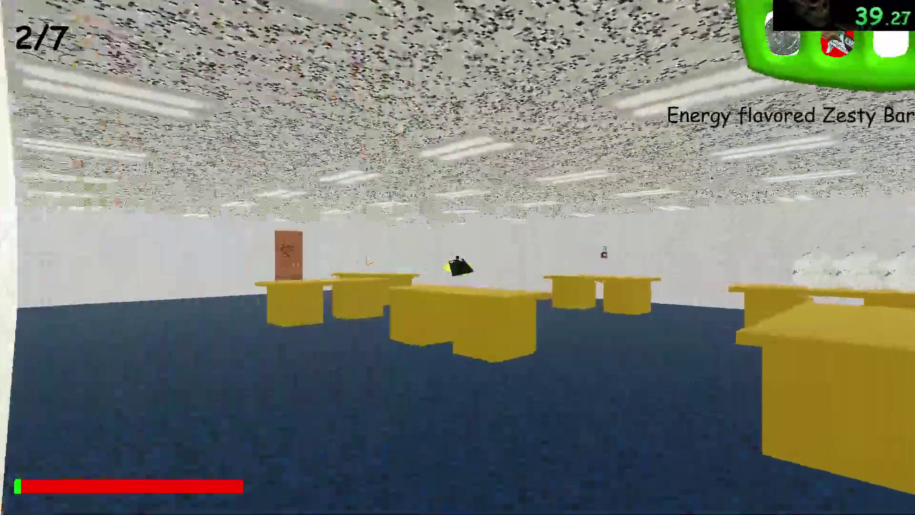
{"action": "key", "text": "w"}
{"action": "key", "text": "w"}
{"action": "right_click", "coordinate": [458, 257]}
{"action": "key", "text": "w"}
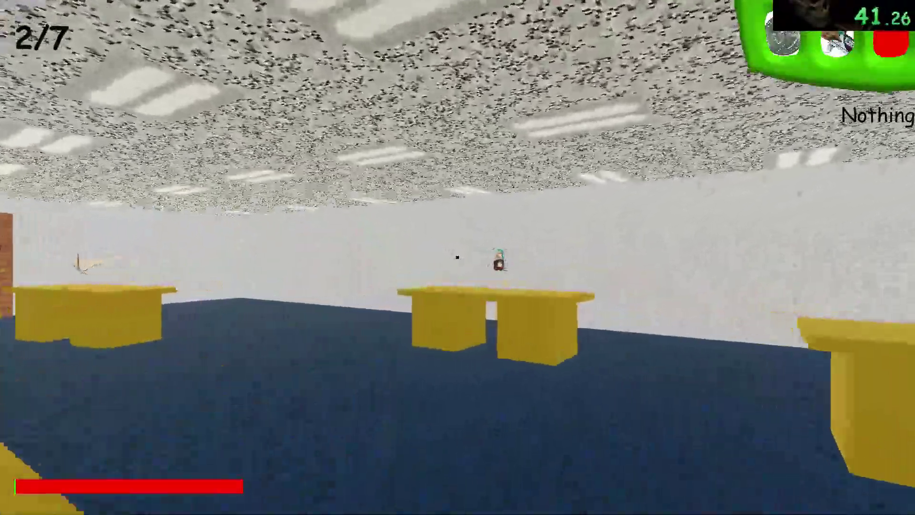
- Walk back to the School Faculty Only door
{"action": "key", "text": "w"}
{"action": "scroll", "coordinate": [458, 257], "scroll_direction": "down", "scroll_amount": 1}
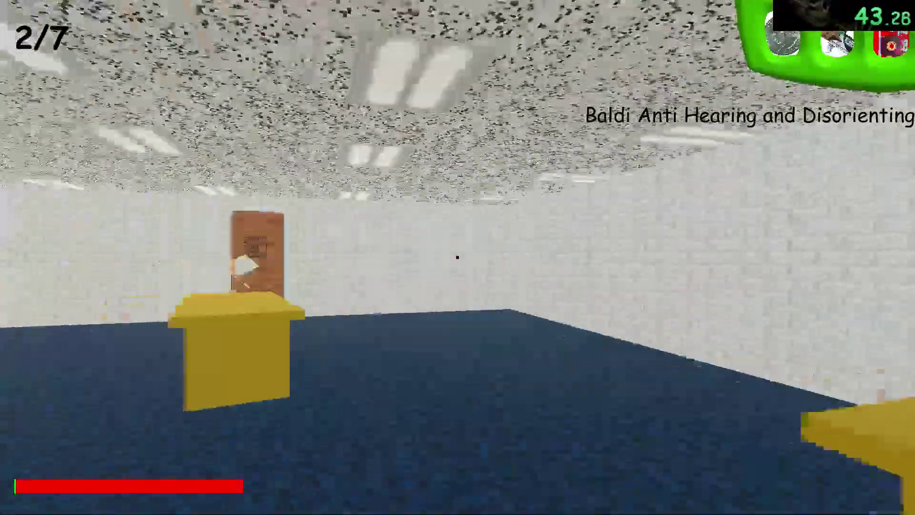
{"action": "scroll", "coordinate": [458, 258], "scroll_direction": "down", "scroll_amount": 1}
{"action": "key", "text": "w"}
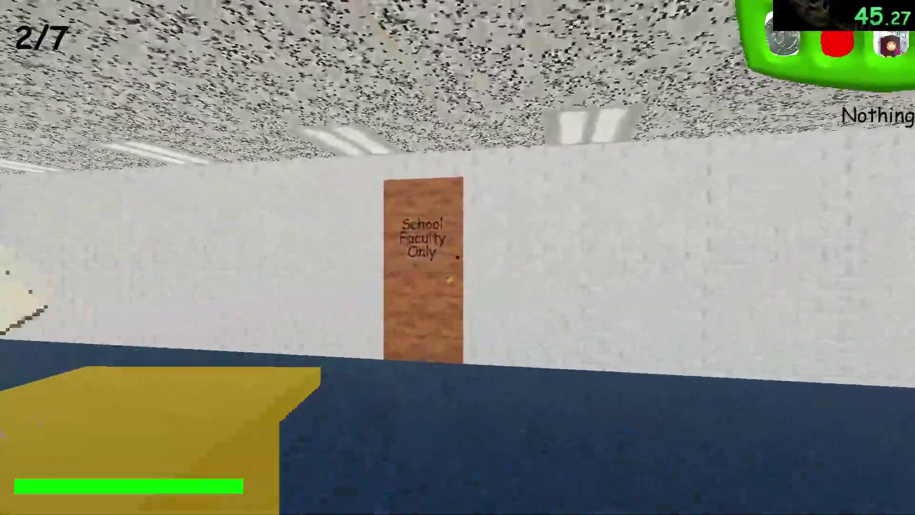
{"action": "key", "text": "w"}
{"action": "key", "text": "w"}
- Return to the locker corridor and buy a BSODA from the vending machine
{"action": "left_click", "coordinate": [458, 258]}
{"action": "key", "text": "w"}
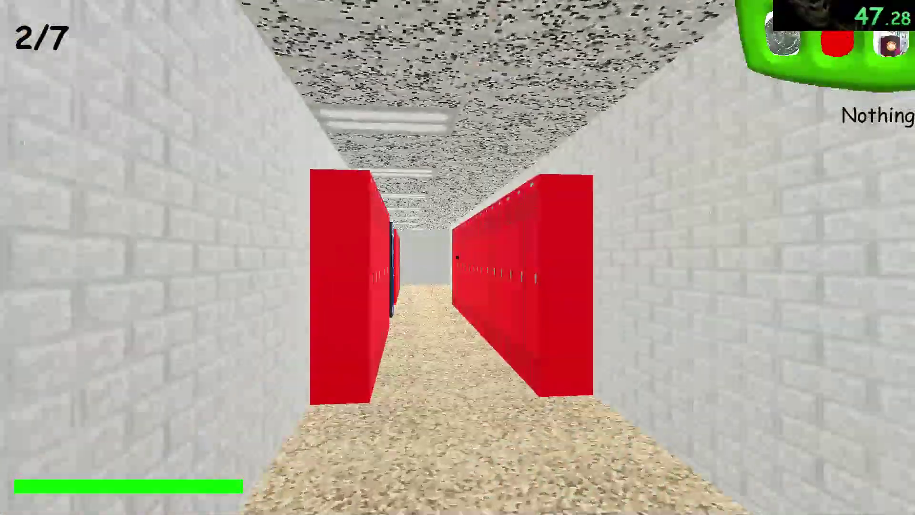
{"action": "key", "text": "w"}
{"action": "scroll", "coordinate": [458, 257], "scroll_direction": "down", "scroll_amount": 1}
{"action": "key", "text": "w"}
{"action": "key", "text": "w"}
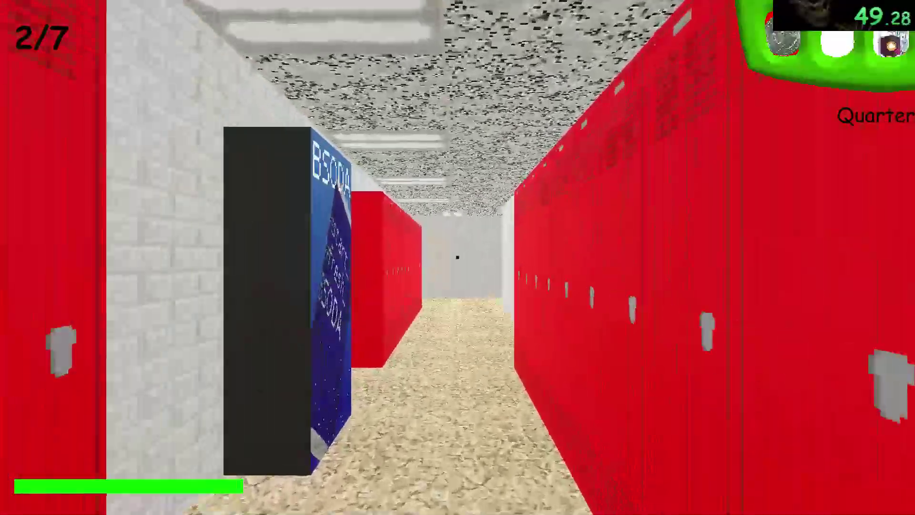
{"action": "key", "text": "w"}
{"action": "scroll", "coordinate": [458, 258], "scroll_direction": "down", "scroll_amount": 1}
{"action": "key", "text": "w"}
{"action": "key", "text": "w"}
{"action": "key", "text": "w"}
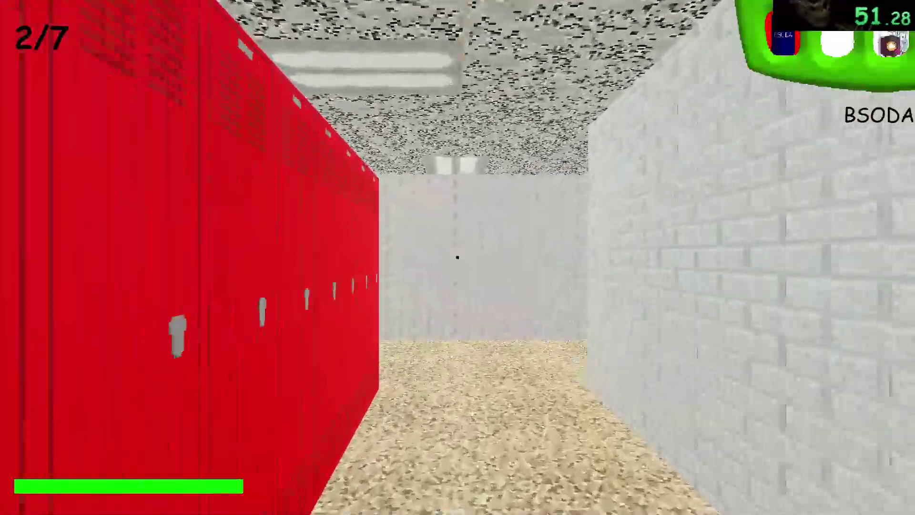
{"action": "key", "text": "w"}
- Enter the faculty-door classroom and pick up the quarter on the desks
{"action": "key", "text": "w"}
{"action": "key", "text": "w"}
{"action": "key", "text": "w"}
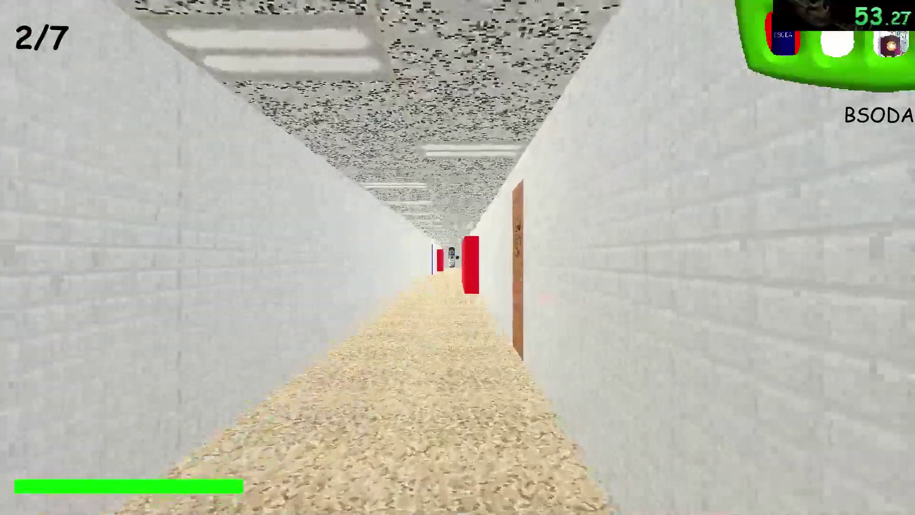
{"action": "key", "text": "w"}
{"action": "key", "text": "w"}
{"action": "key", "text": "w"}
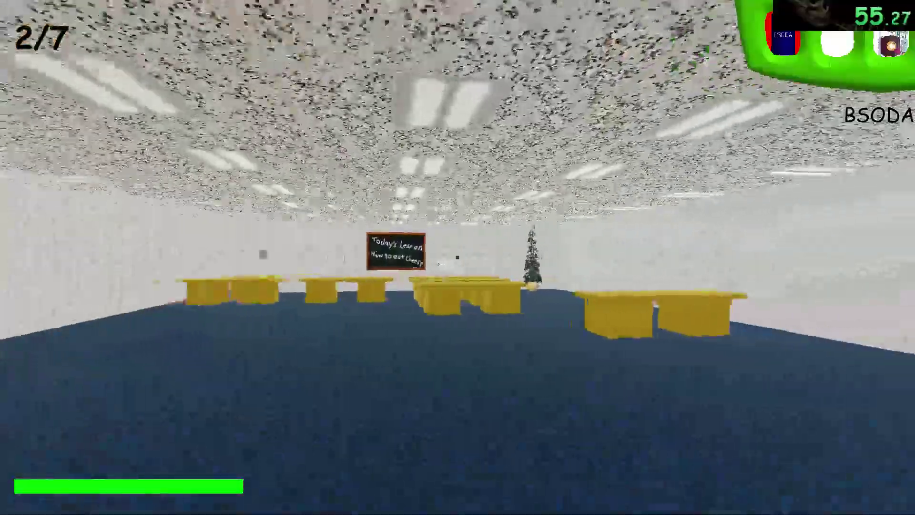
{"action": "key", "text": "w"}
{"action": "key", "text": "w"}
{"action": "key", "text": "w"}
{"action": "key", "text": "w"}
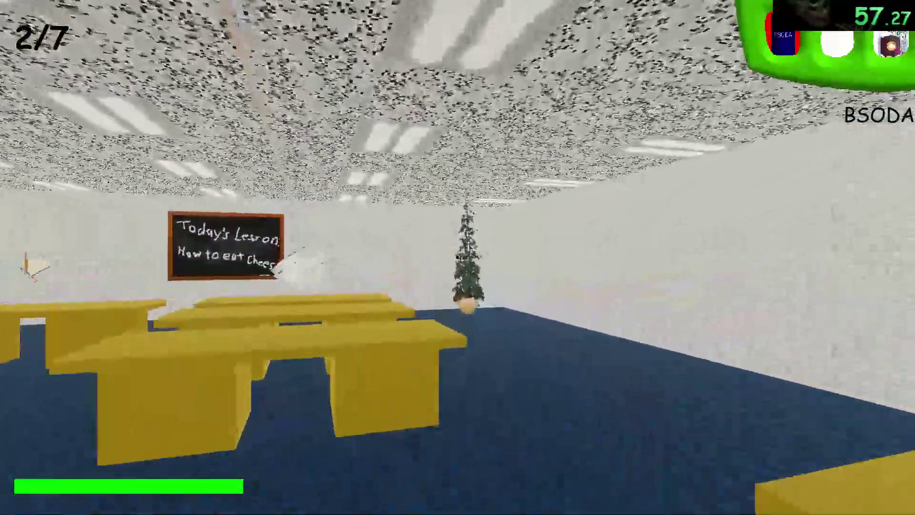
{"action": "key", "text": "w"}
{"action": "key", "text": "w"}
{"action": "key", "text": "w"}
{"action": "key", "text": "w"}
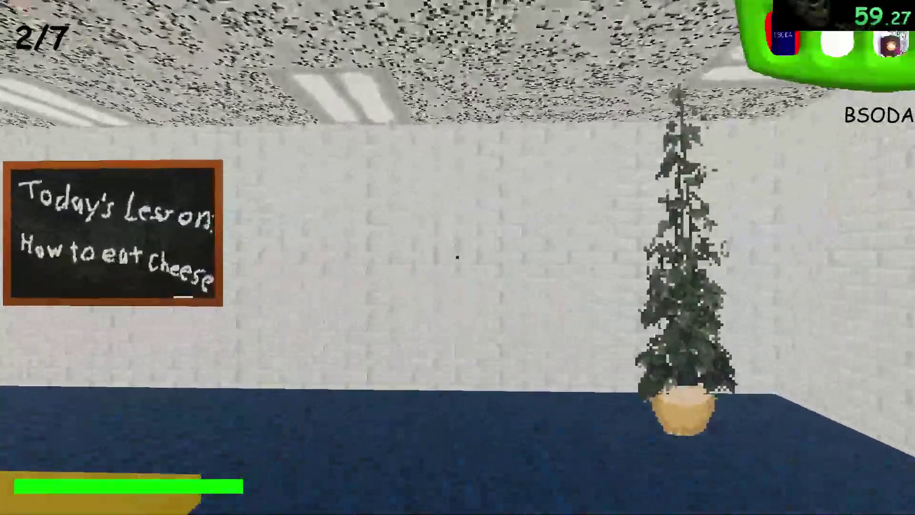
{"action": "key", "text": "w"}
{"action": "key", "text": "w"}
{"action": "key", "text": "w"}
{"action": "key", "text": "w"}
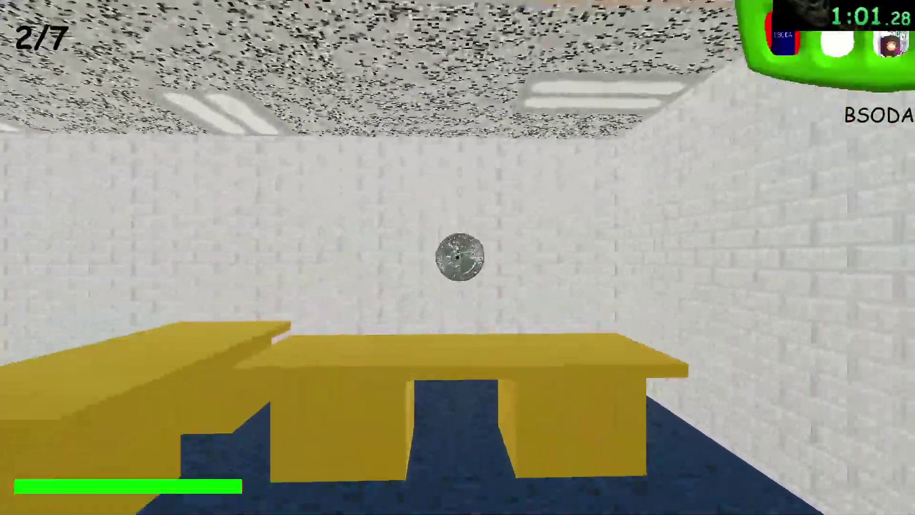
{"action": "left_click", "coordinate": [458, 258]}
{"action": "key", "text": "w"}
{"action": "key", "text": "w"}
{"action": "key", "text": "w"}
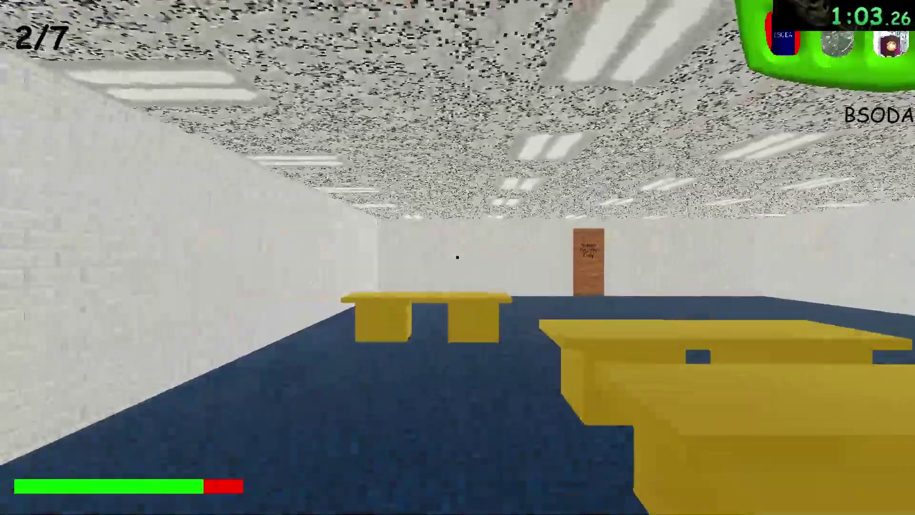
{"action": "key", "text": "w"}
{"action": "key", "text": "w"}
{"action": "key", "text": "w"}
{"action": "key", "text": "w"}
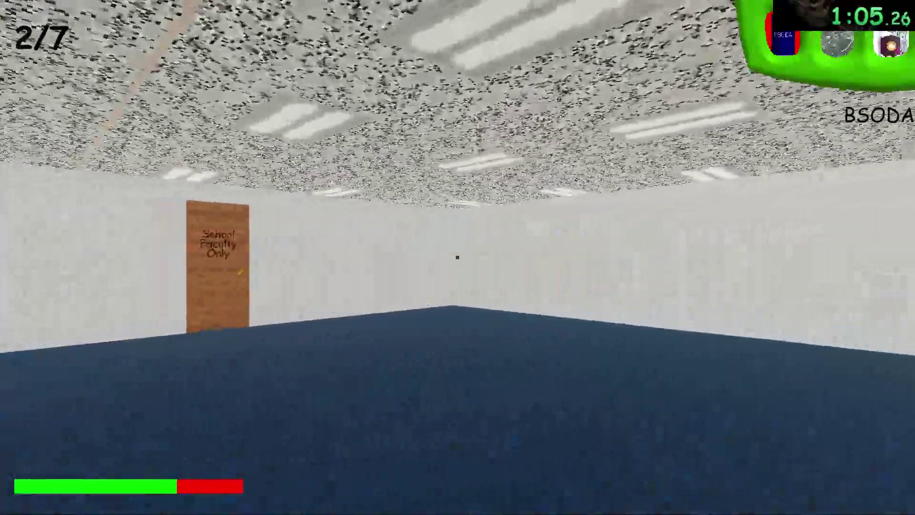
{"action": "key", "text": "w"}
- Exit the School Faculty Only door and walk the red locker hallway past the blue door
{"action": "key", "text": "w"}
{"action": "key", "text": "w"}
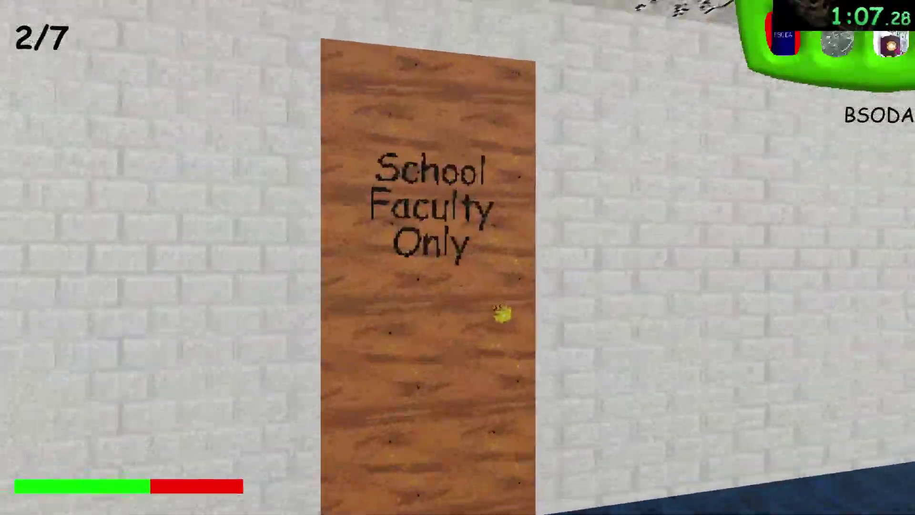
{"action": "key", "text": "w"}
{"action": "key", "text": "w"}
{"action": "key", "text": "w"}
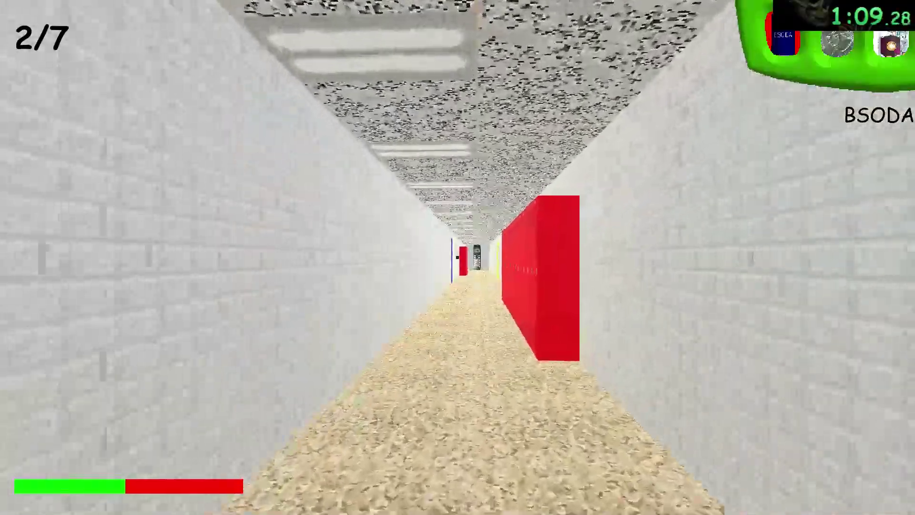
{"action": "key", "text": "w"}
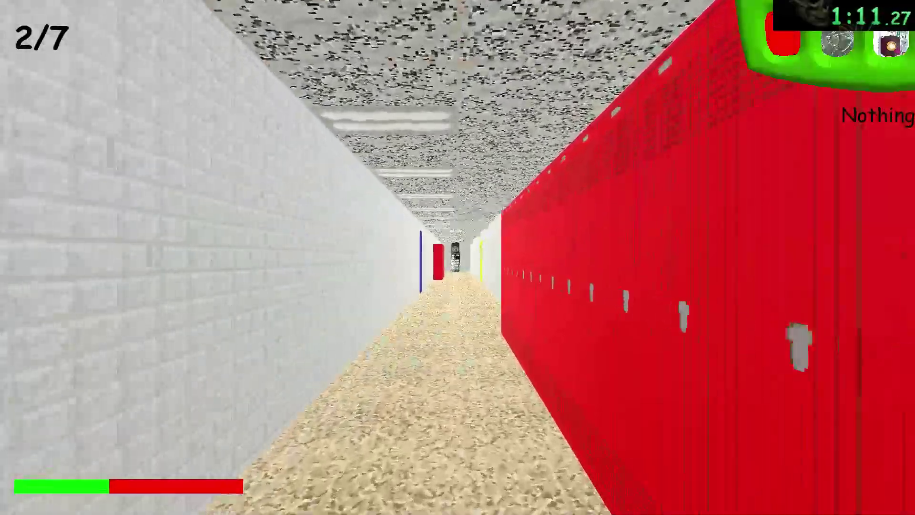
{"action": "key", "text": "w"}
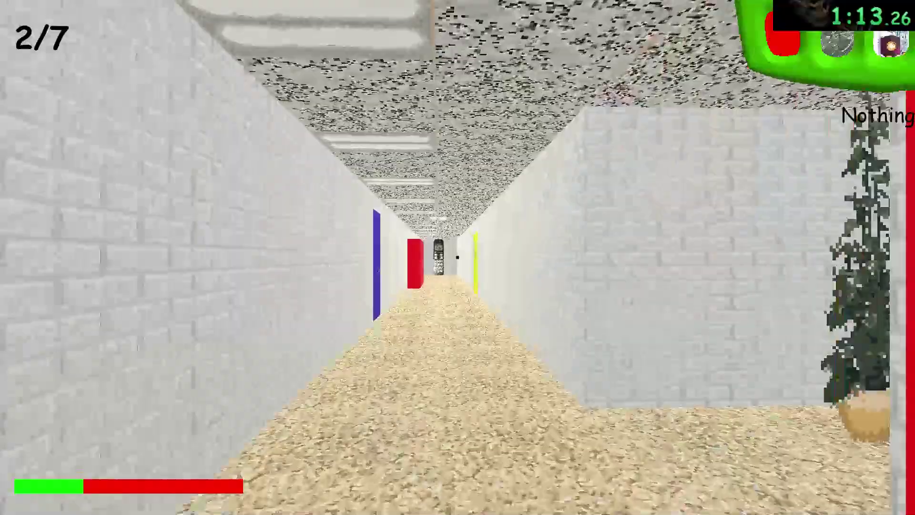
{"action": "key", "text": "w"}
{"action": "key", "text": "w"}
{"action": "key", "text": "w"}
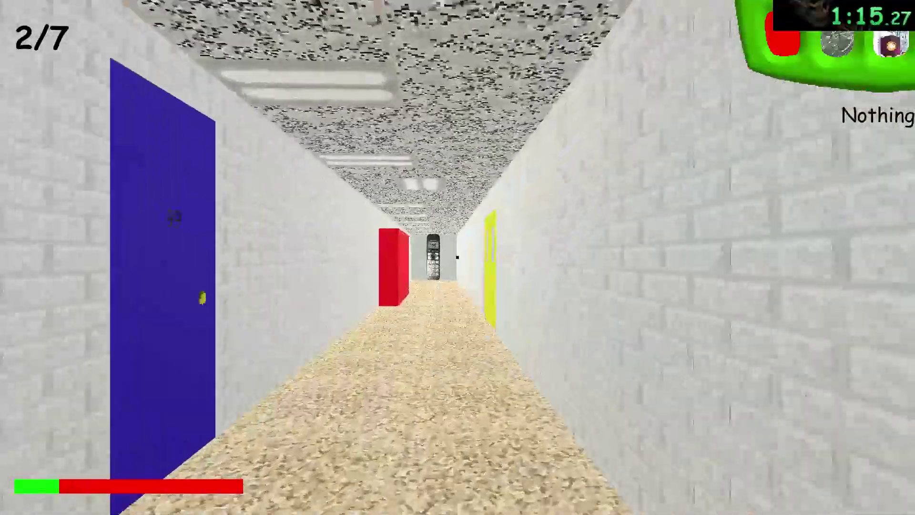
{"action": "key", "text": "w"}
- Enter the cafeteria, eat the Zesty Bar for full stamina, and exit the yellow doors
{"action": "key", "text": "w"}
{"action": "key", "text": "w"}
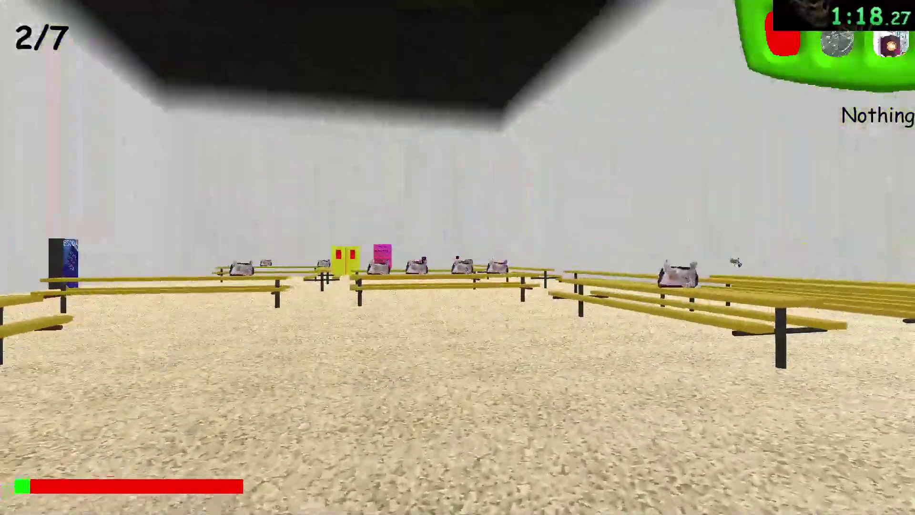
{"action": "key", "text": "w"}
{"action": "key", "text": "w"}
{"action": "key", "text": "w"}
{"action": "key", "text": "w"}
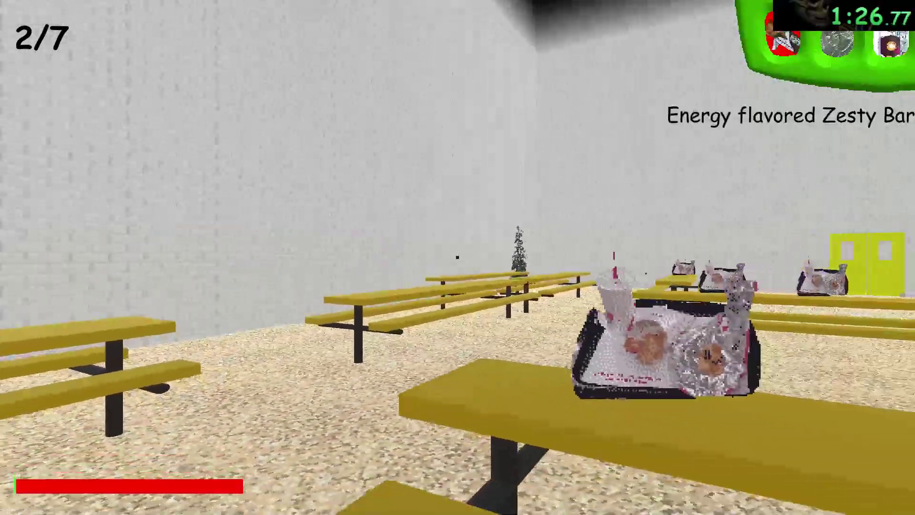
{"action": "right_click", "coordinate": [458, 257]}
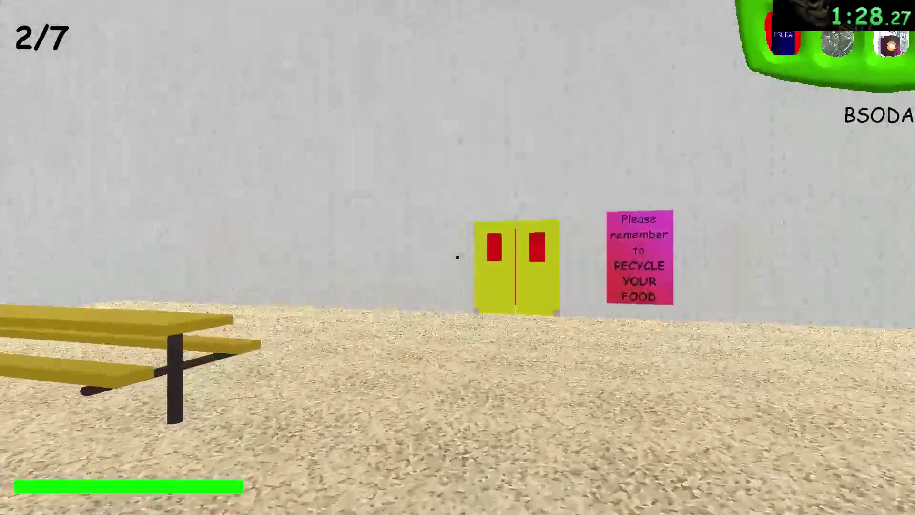
{"action": "key", "text": "w"}
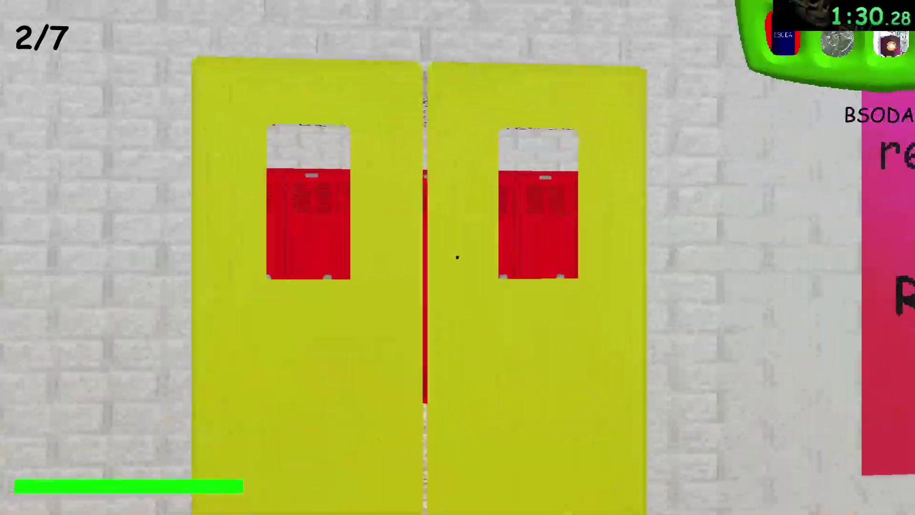
{"action": "key", "text": "w"}
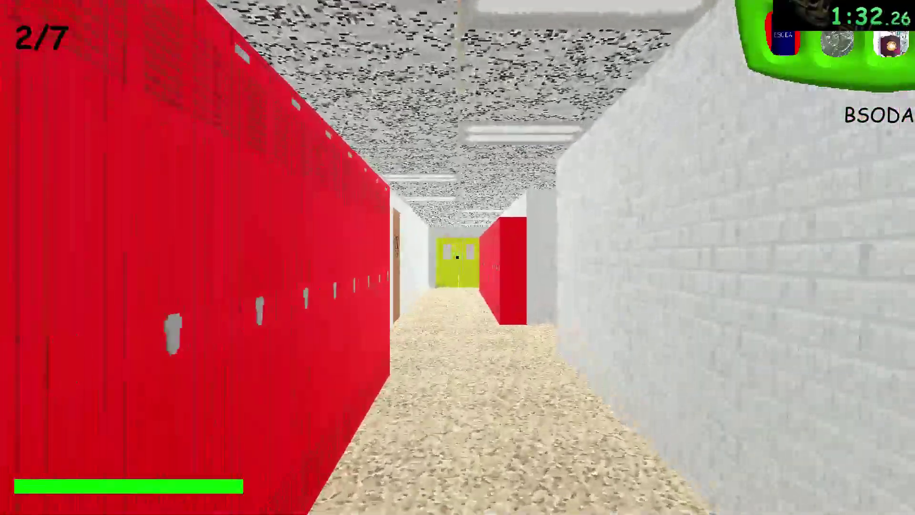
- Enter the principal's office and unlock the blue door with the Principal's Keys
{"action": "key", "text": "w"}
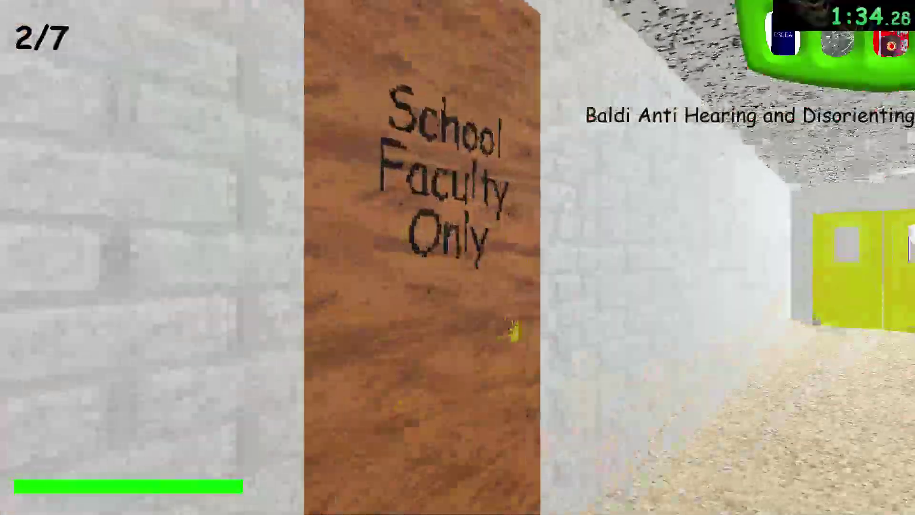
{"action": "key", "text": "w"}
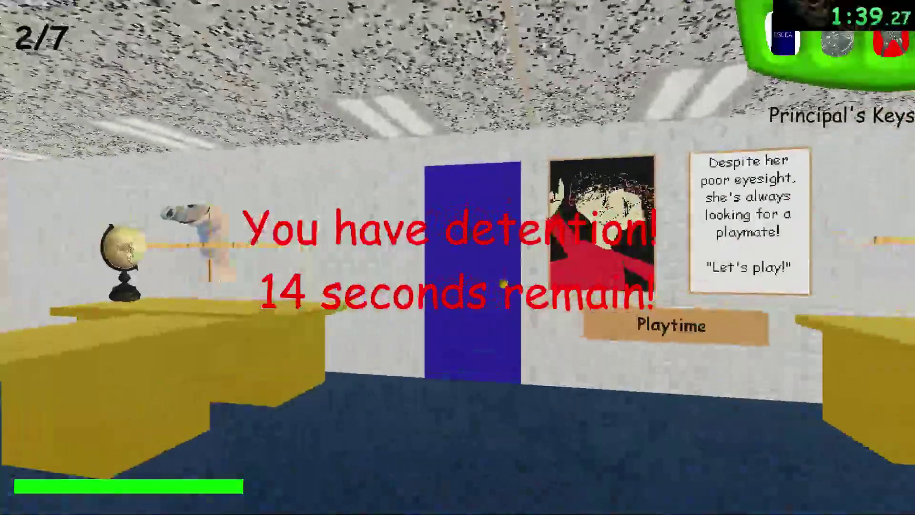
{"action": "key", "text": "w"}
{"action": "left_click", "coordinate": [457, 258]}
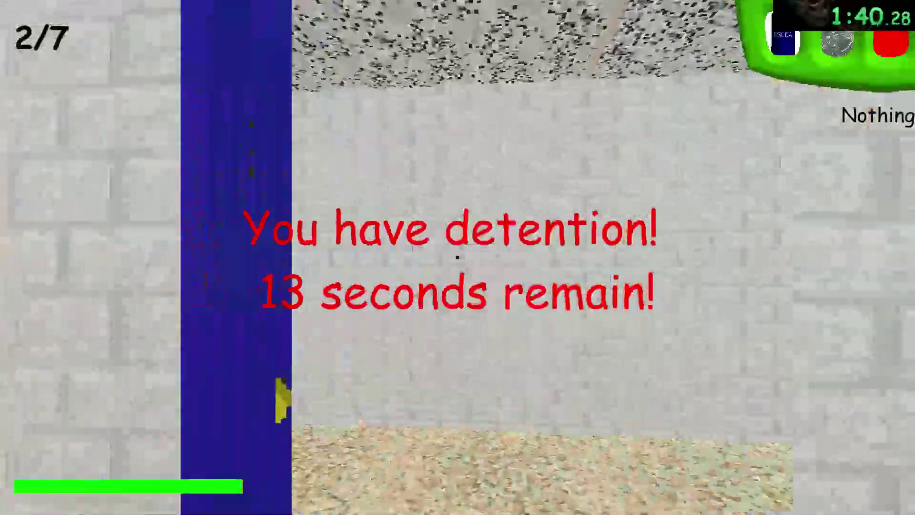
{"action": "key", "text": "w"}
{"action": "key", "text": "w"}
{"action": "key", "text": "w"}
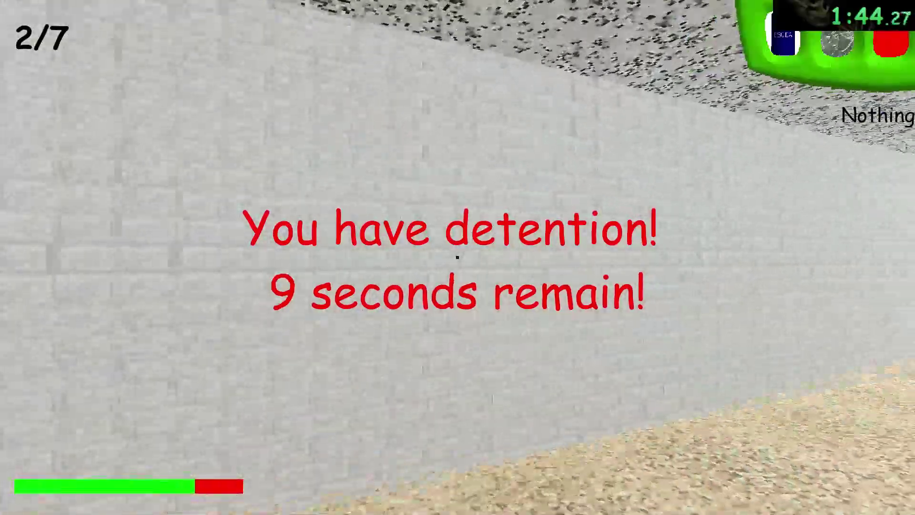
- Walk the hallway until the detention countdown ends, then turn into the locker hallway
{"action": "key", "text": "w"}
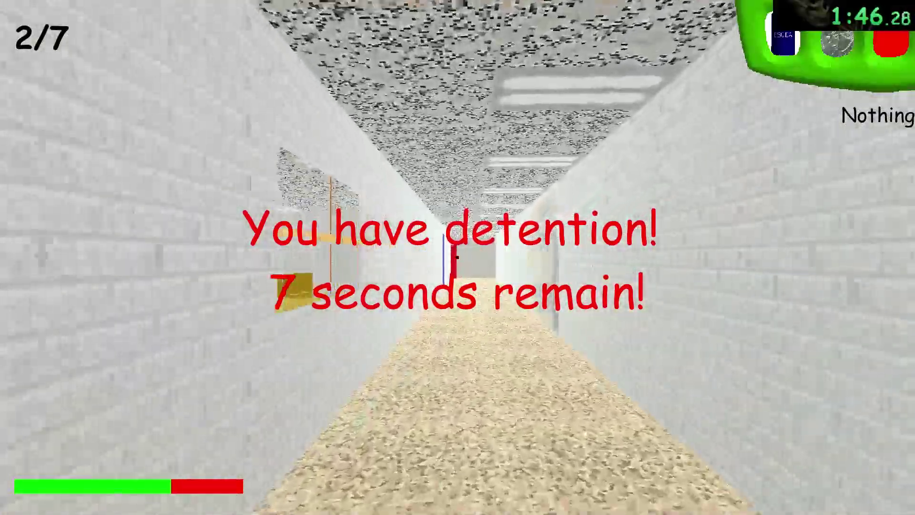
{"action": "key", "text": "w"}
{"action": "key", "text": "w"}
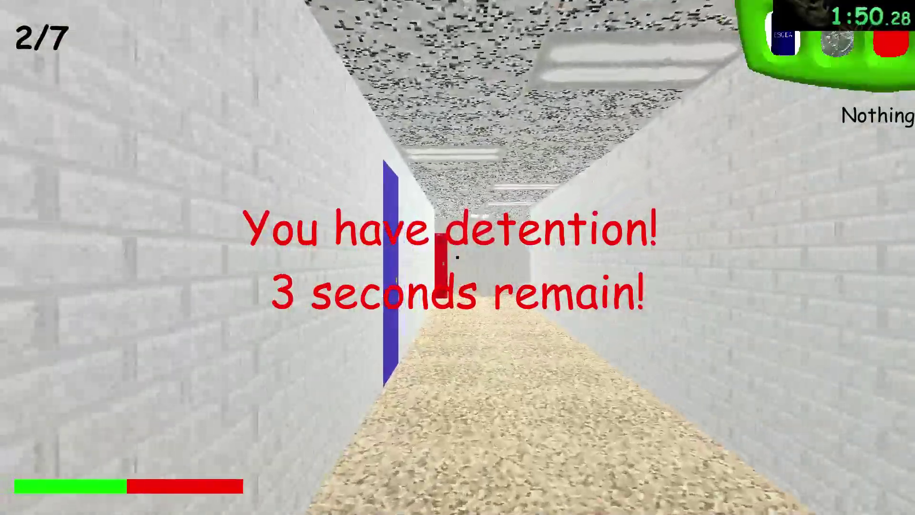
{"action": "key", "text": "w"}
{"action": "key", "text": "w"}
{"action": "key", "text": "w"}
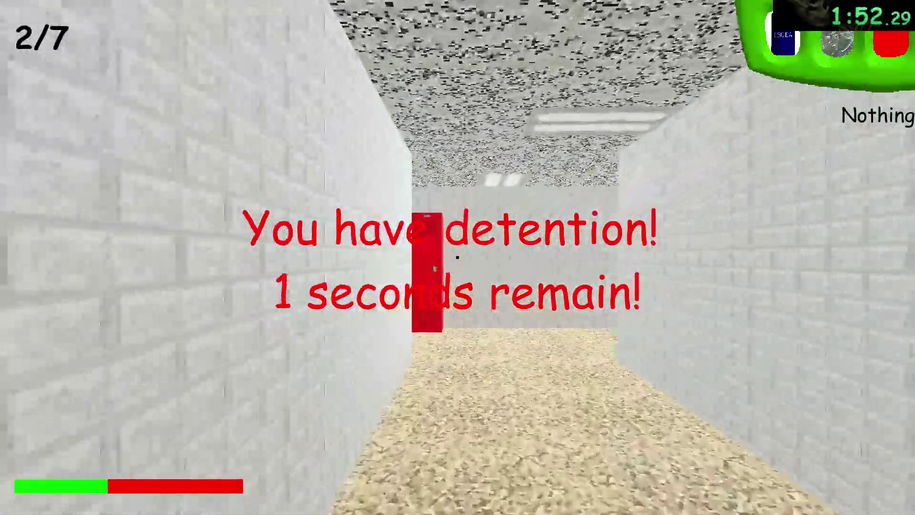
{"action": "key", "text": "w"}
{"action": "key", "text": "w"}
{"action": "key", "text": "w"}
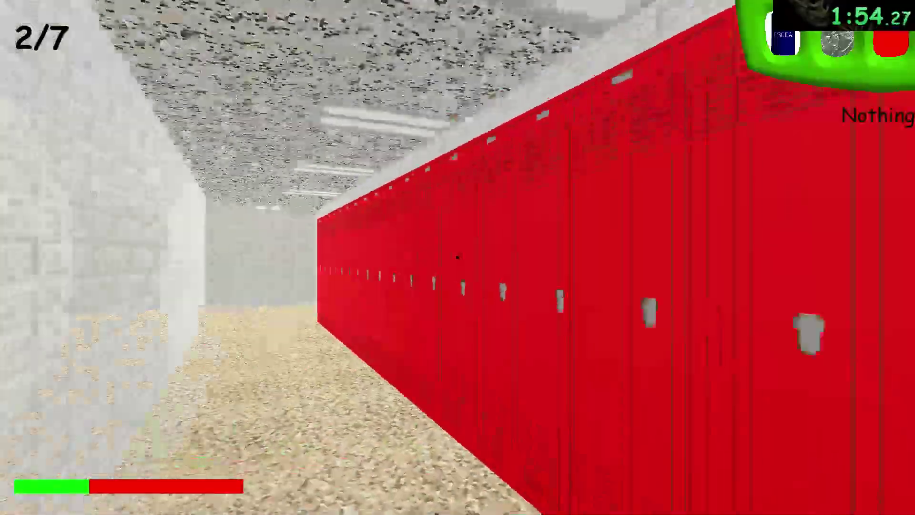
{"action": "key", "text": "w"}
- Enter the lore-board classroom via the School Faculty Only door and grab the Yellow Door Lock
{"action": "key", "text": "w"}
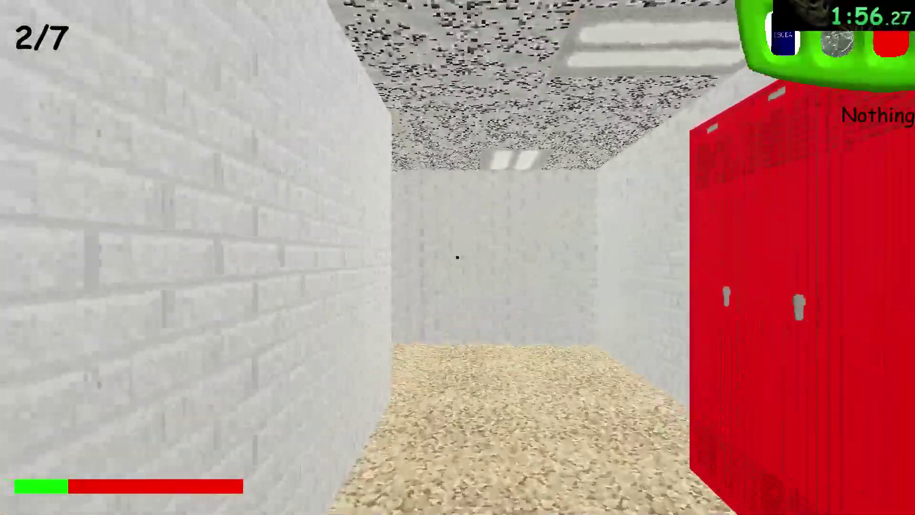
{"action": "key", "text": "w"}
{"action": "key", "text": "w"}
{"action": "key", "text": "w"}
{"action": "key", "text": "w"}
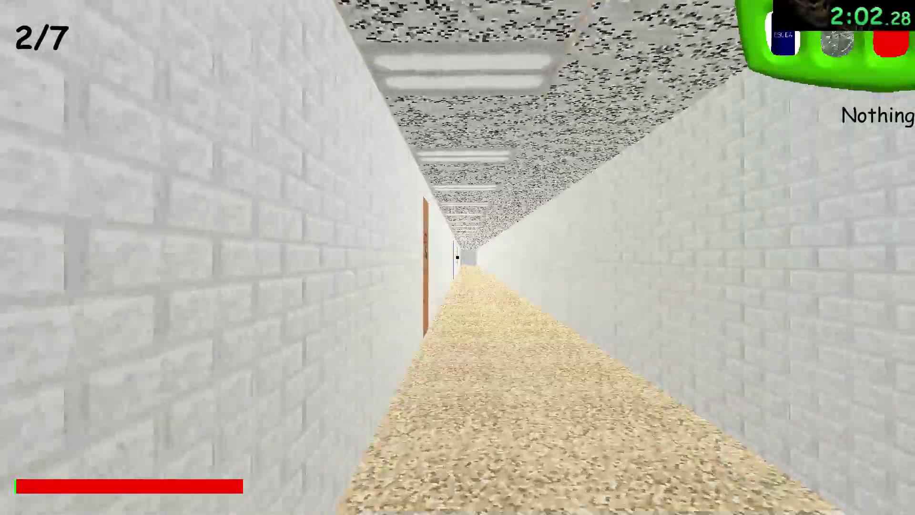
{"action": "key", "text": "w"}
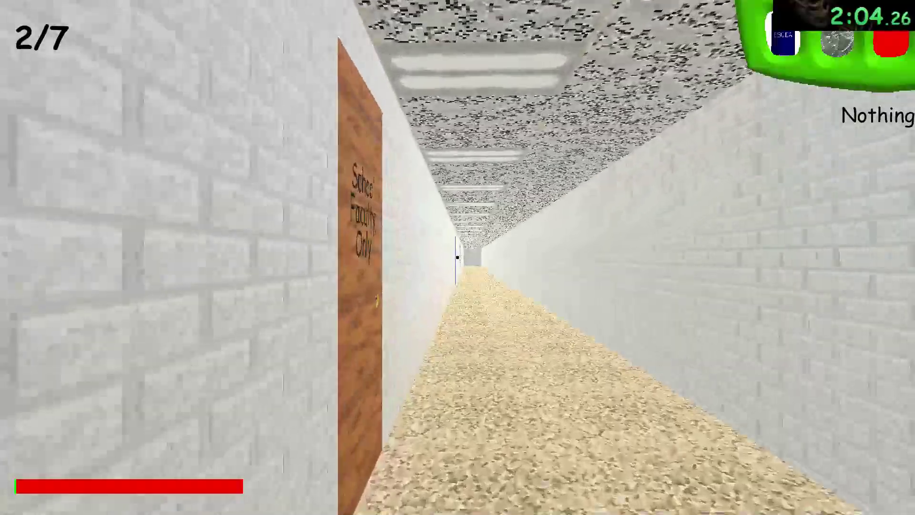
{"action": "key", "text": "w"}
{"action": "key", "text": "w"}
{"action": "key", "text": "w"}
{"action": "key", "text": "w"}
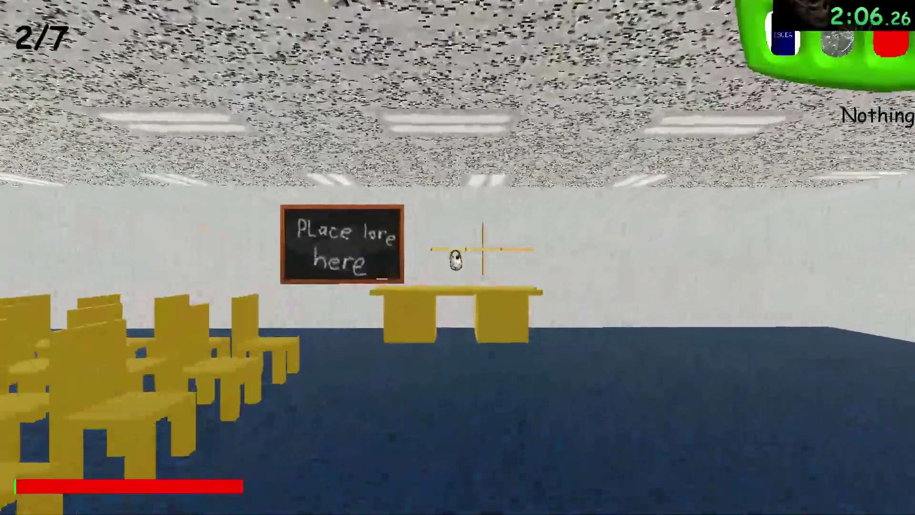
{"action": "key", "text": "w"}
{"action": "key", "text": "w"}
{"action": "key", "text": "w"}
{"action": "left_click", "coordinate": [453, 251]}
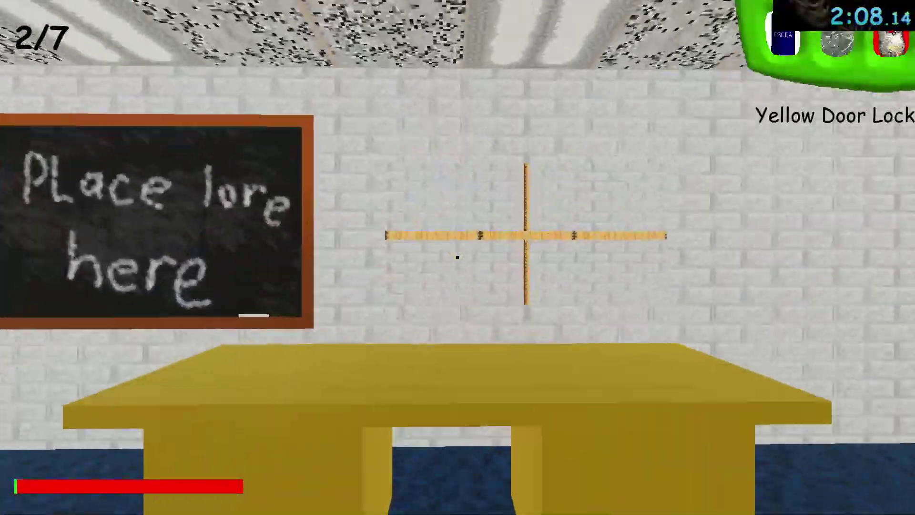
{"action": "key", "text": "w"}
{"action": "key", "text": "w"}
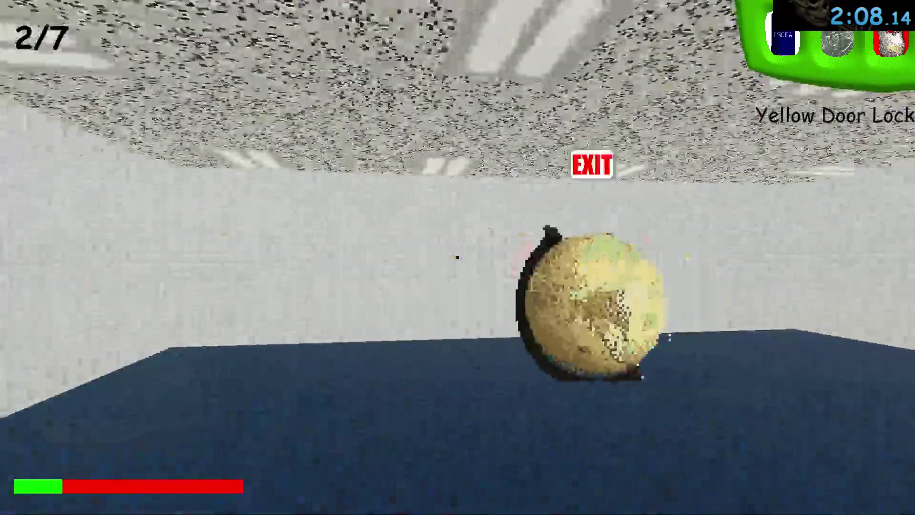
{"action": "key", "text": "Escape"}
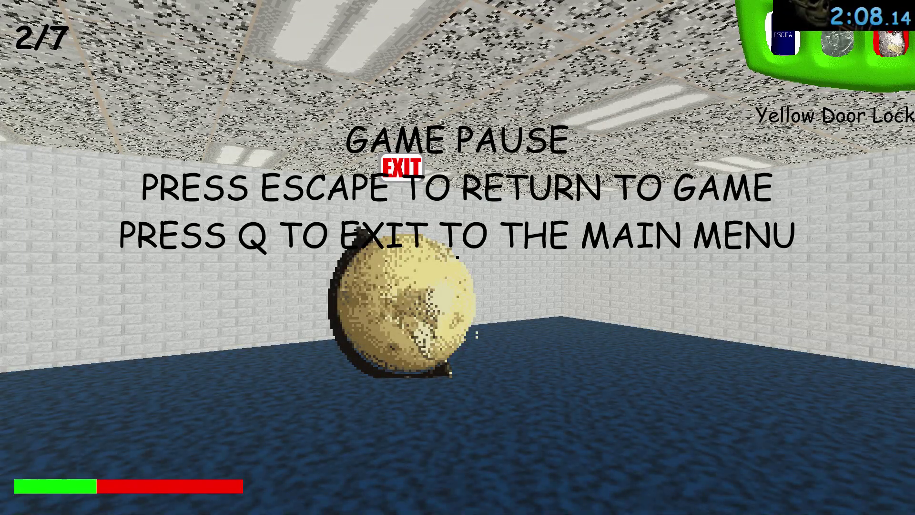